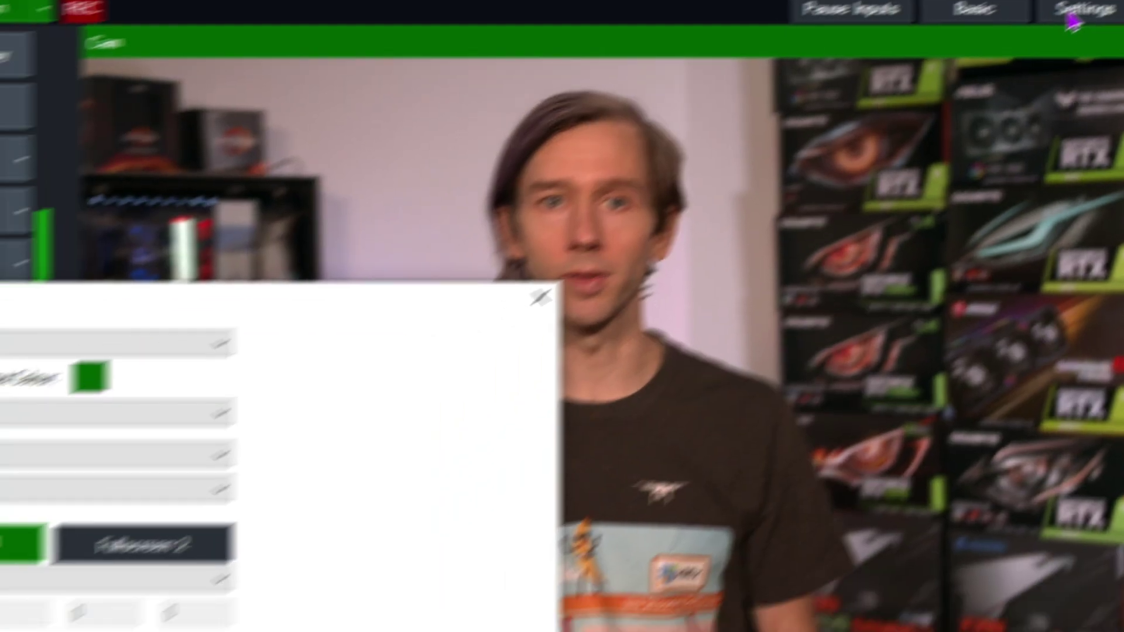
Step: Open the Shortcuts page of vMix Settings
left_click(182, 394)
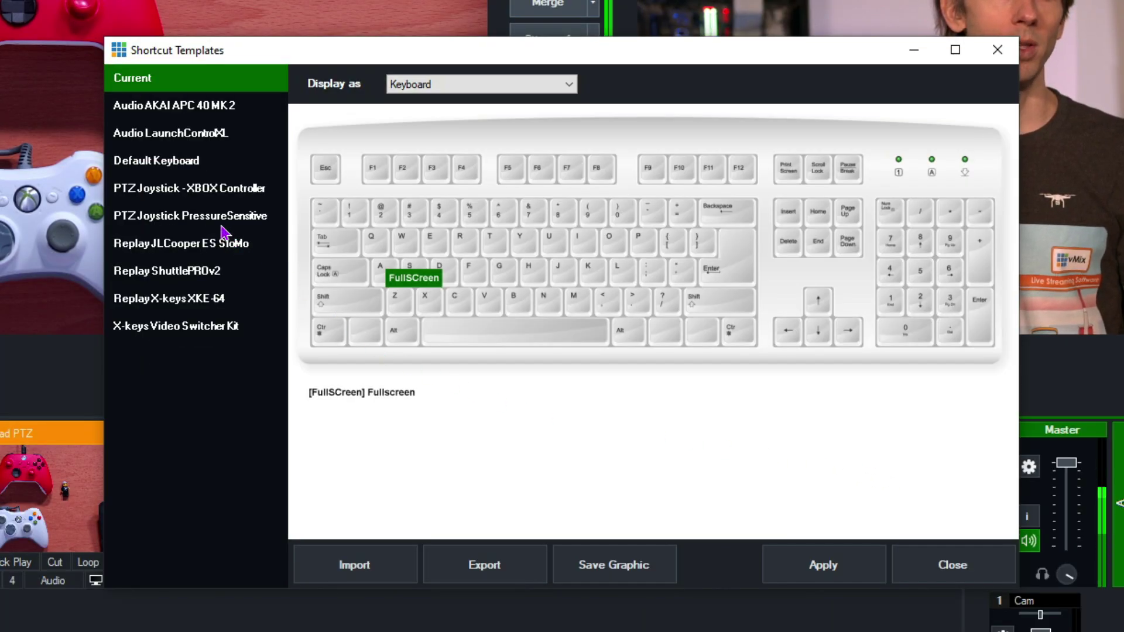
Step: Apply the PTZ Joystick - XBOX Controller template, replacing existing shortcuts, and select JoystickUpA
left_click(270, 194)
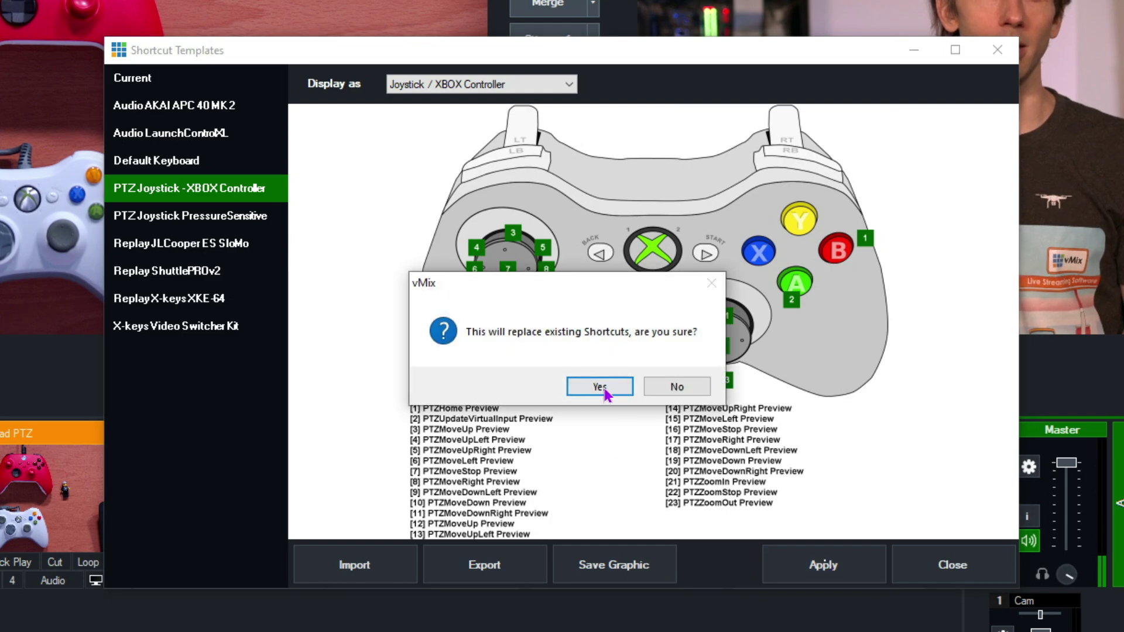
left_click(602, 385)
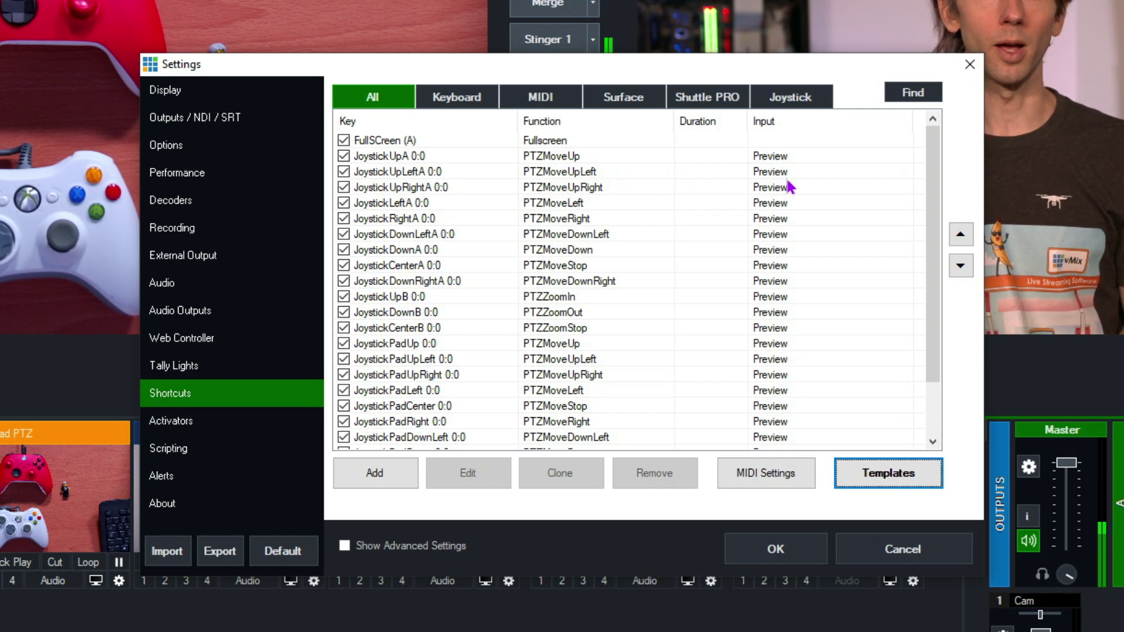
left_click(763, 157)
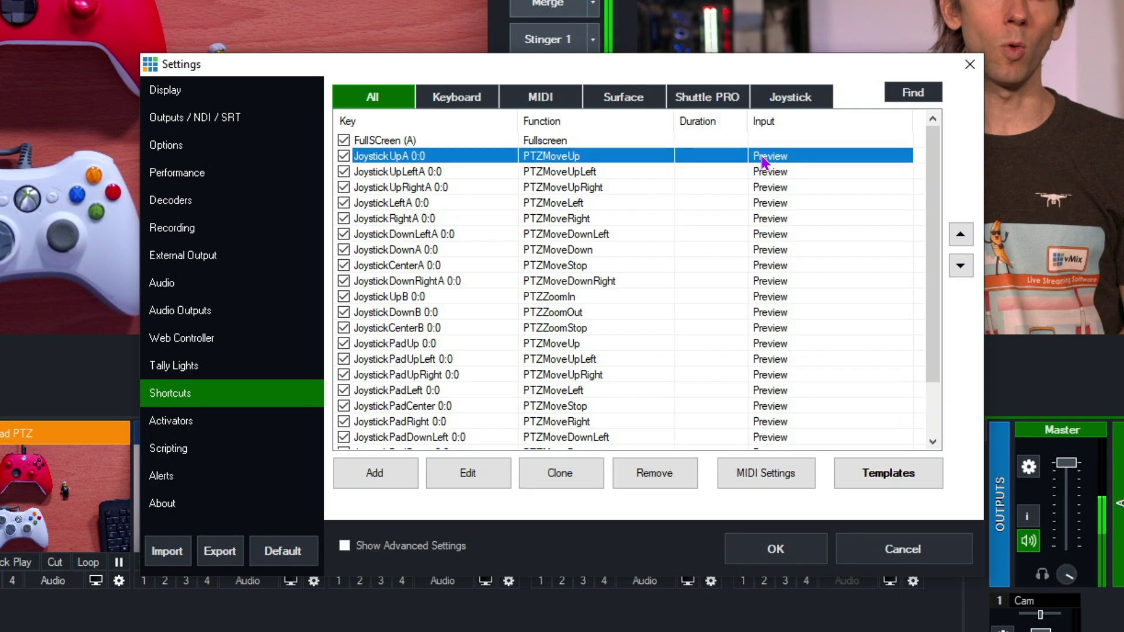
left_click(471, 466)
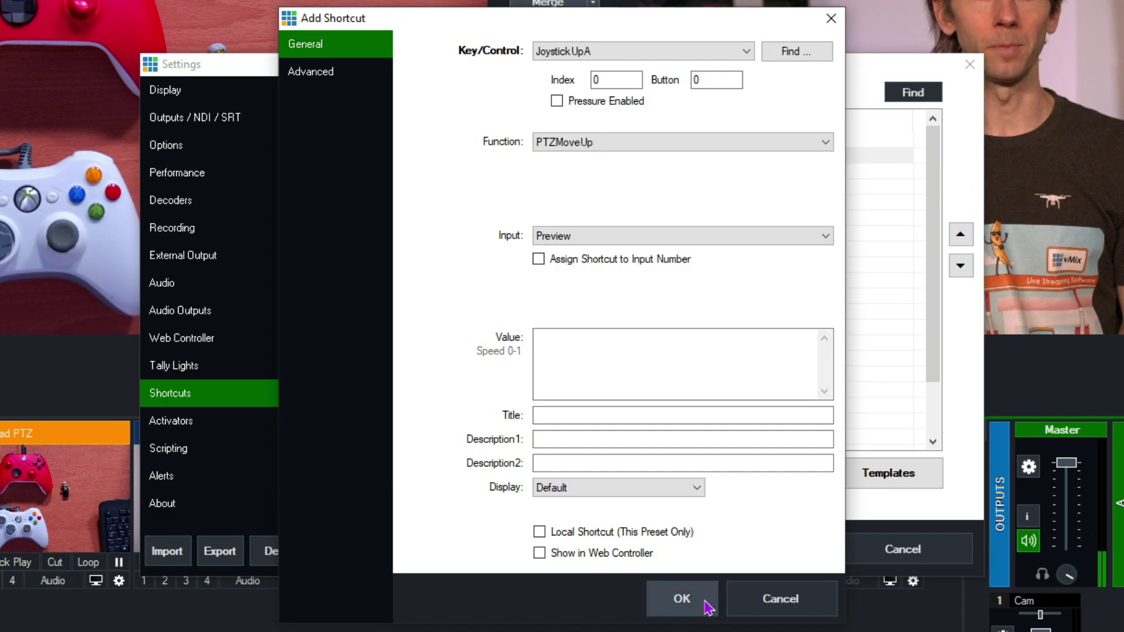
left_click(783, 600)
scroll(622, 346, "down", 2)
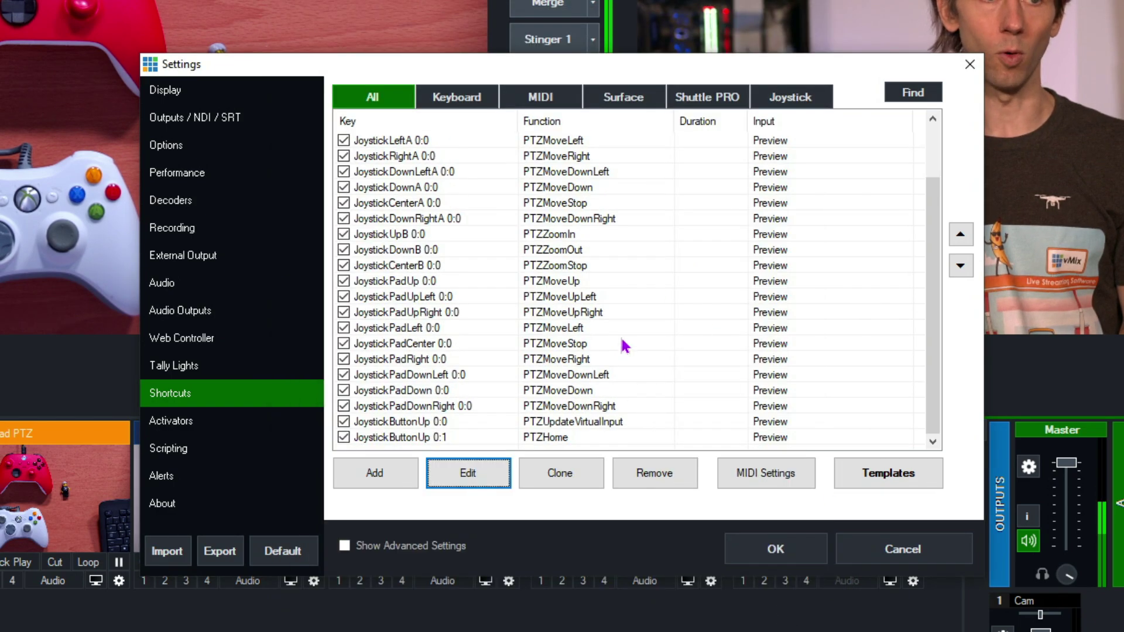
scroll(609, 331, "up", 2)
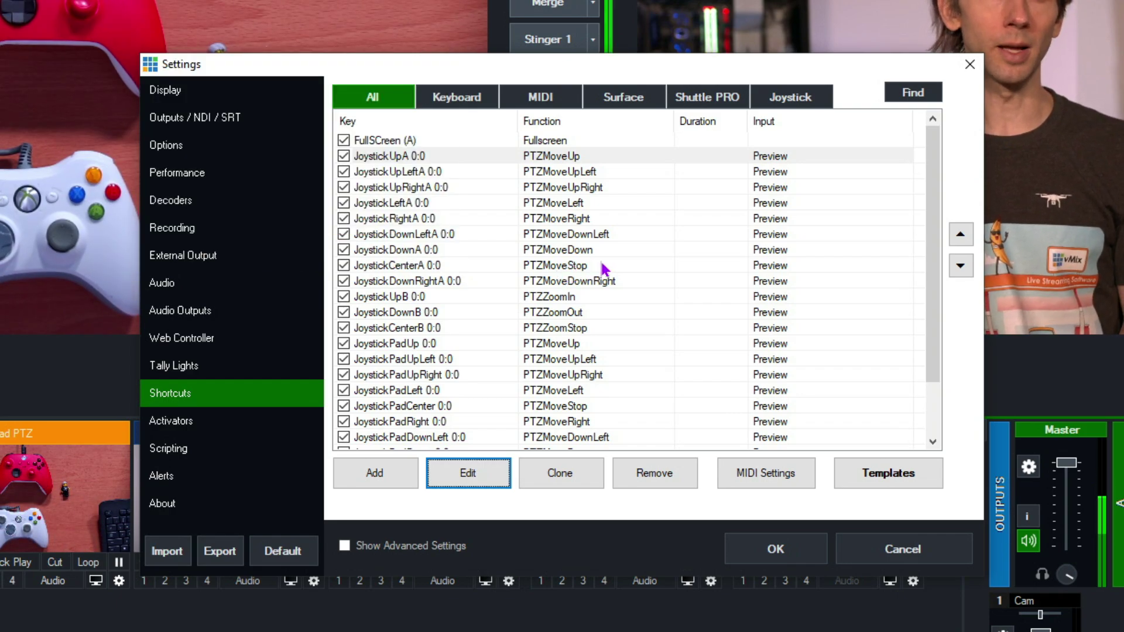
left_click(719, 156)
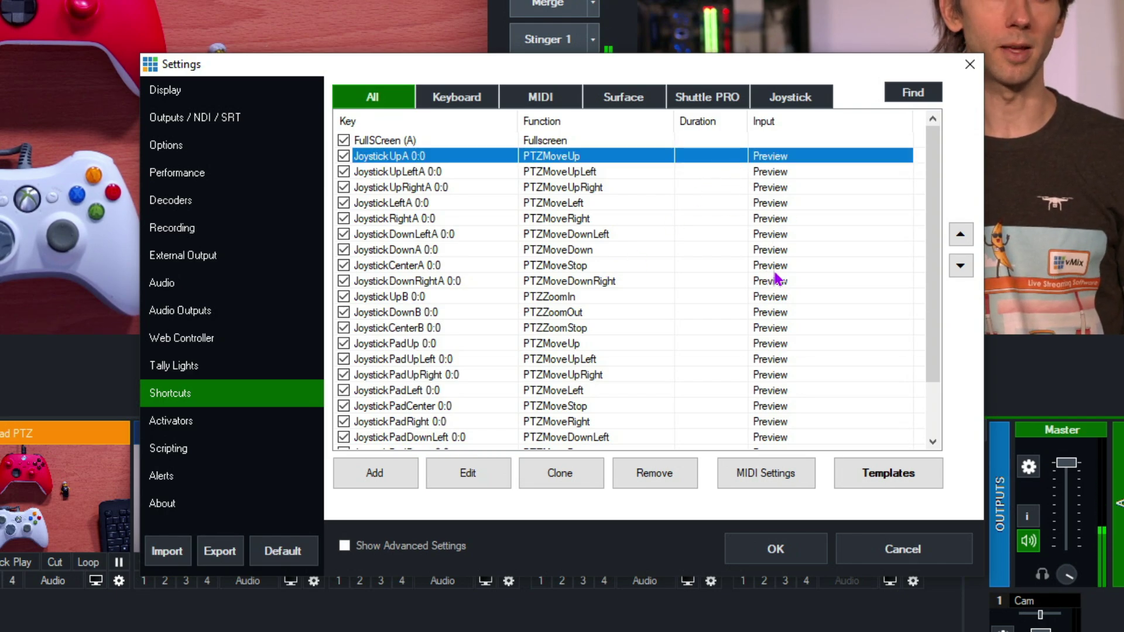
scroll(807, 327, "down", 2)
scroll(806, 339, "up", 2)
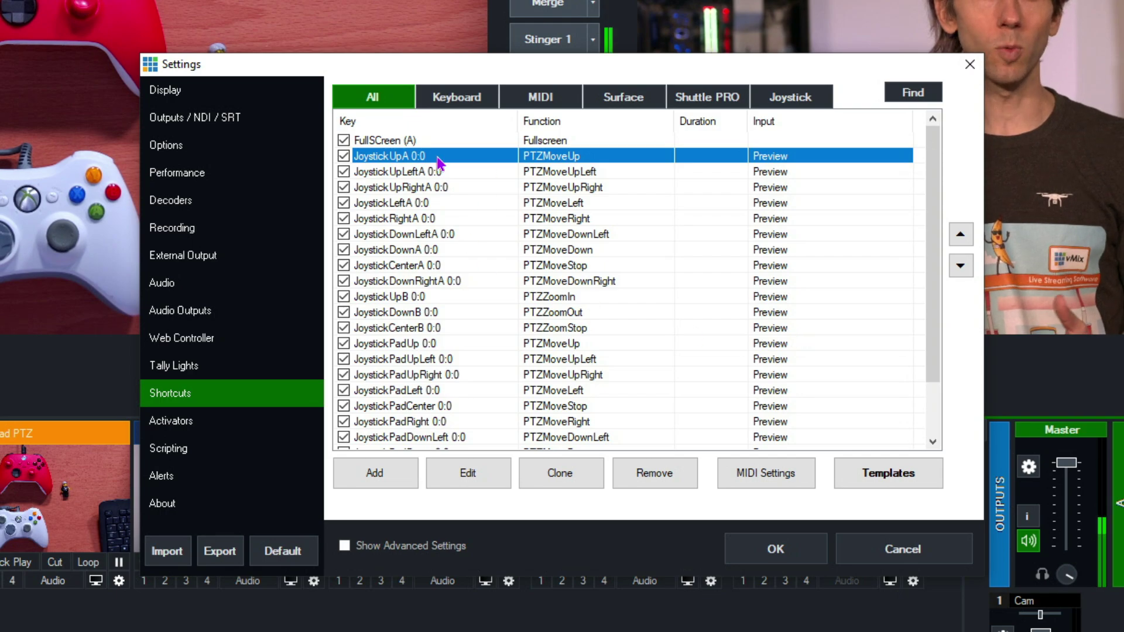
scroll(612, 285, "down", 2)
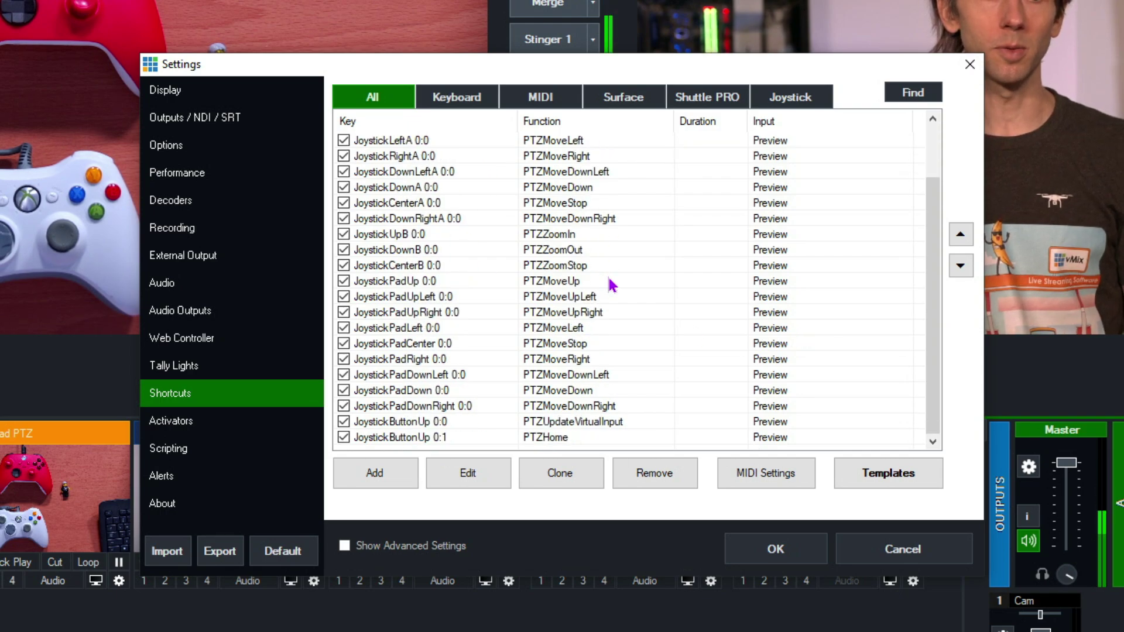
Step: Save the XBOX joystick mappings and reopen Settings on the Shortcuts list
left_click(775, 547)
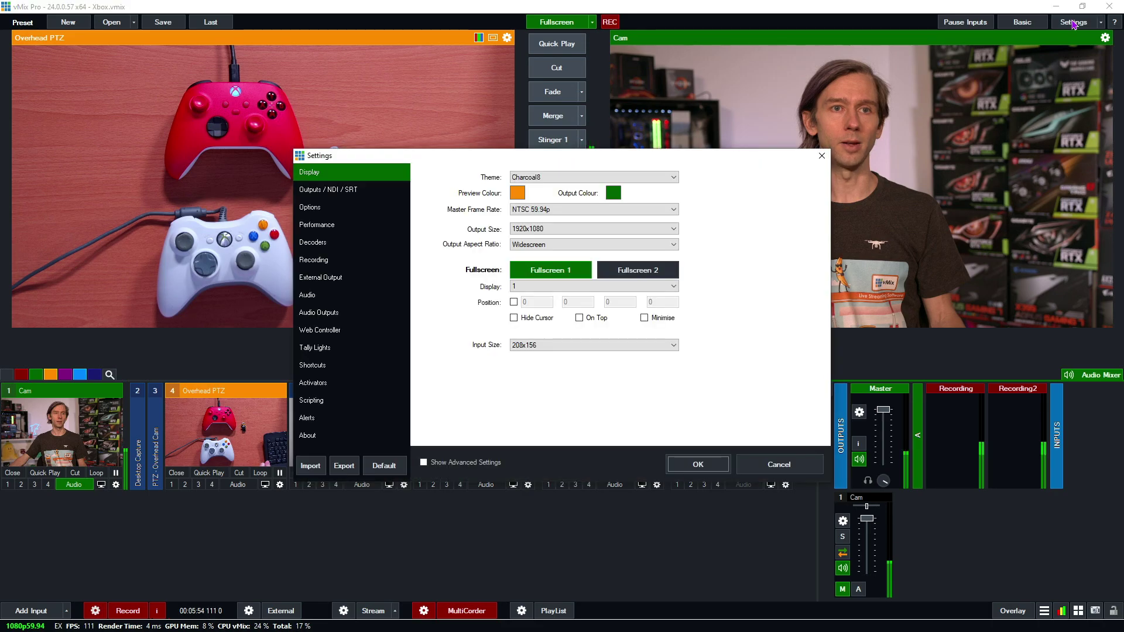
left_click(305, 365)
scroll(515, 351, "down", 2)
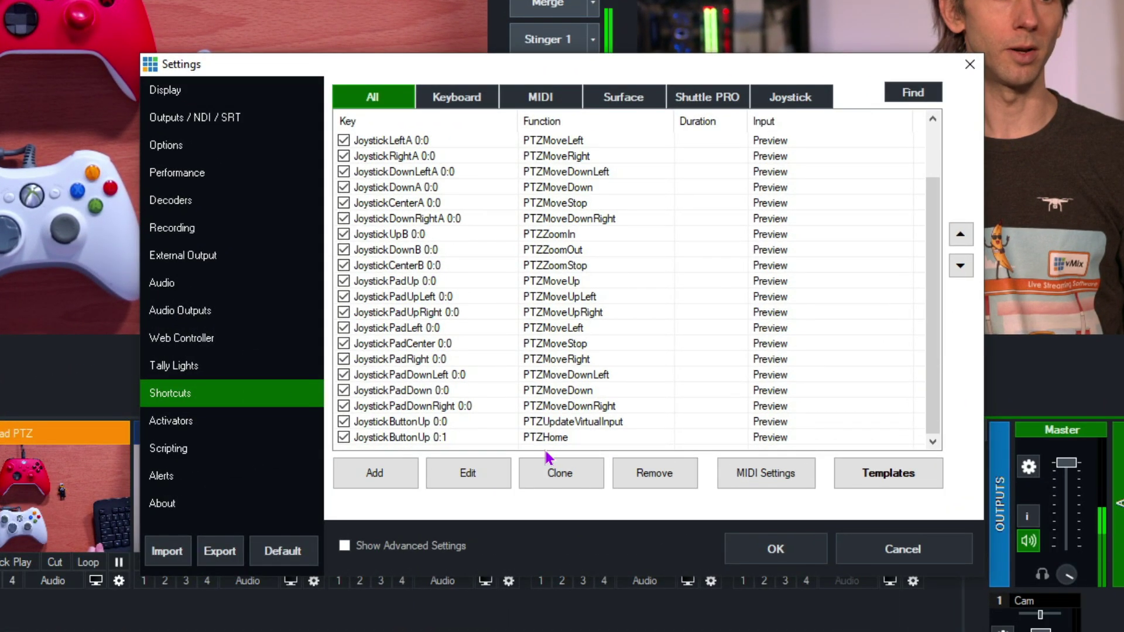
Step: Find JoystickButtonUp and remove its PTZUpdateVirtualInput and PTZHome shortcuts
left_click(908, 101)
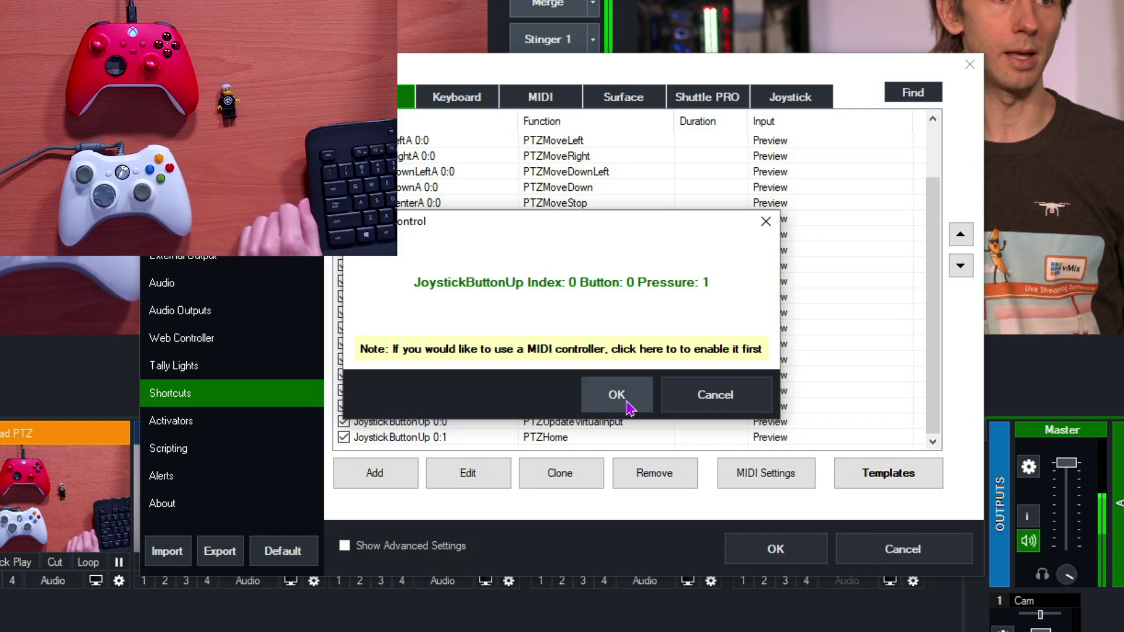
left_click(625, 398)
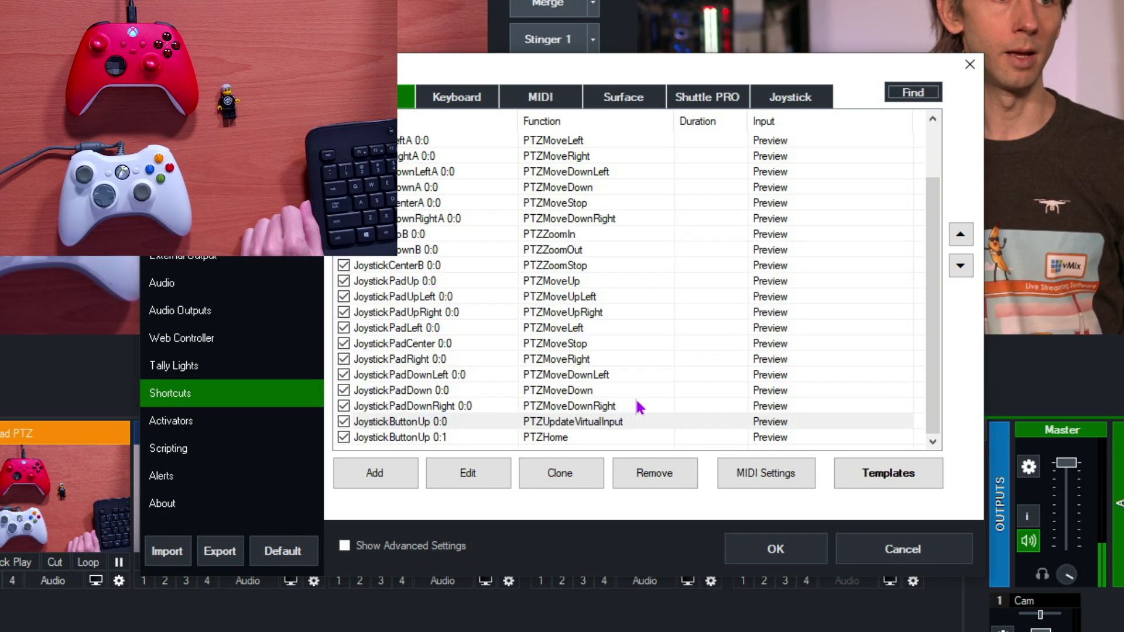
left_click(553, 421)
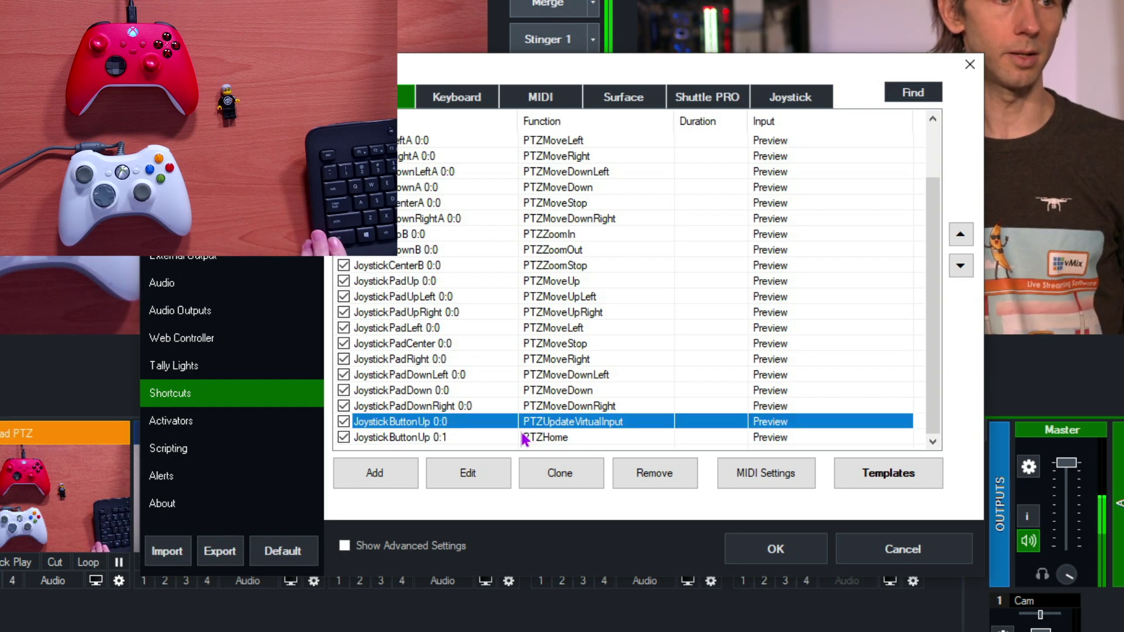
left_click(444, 437, "shift")
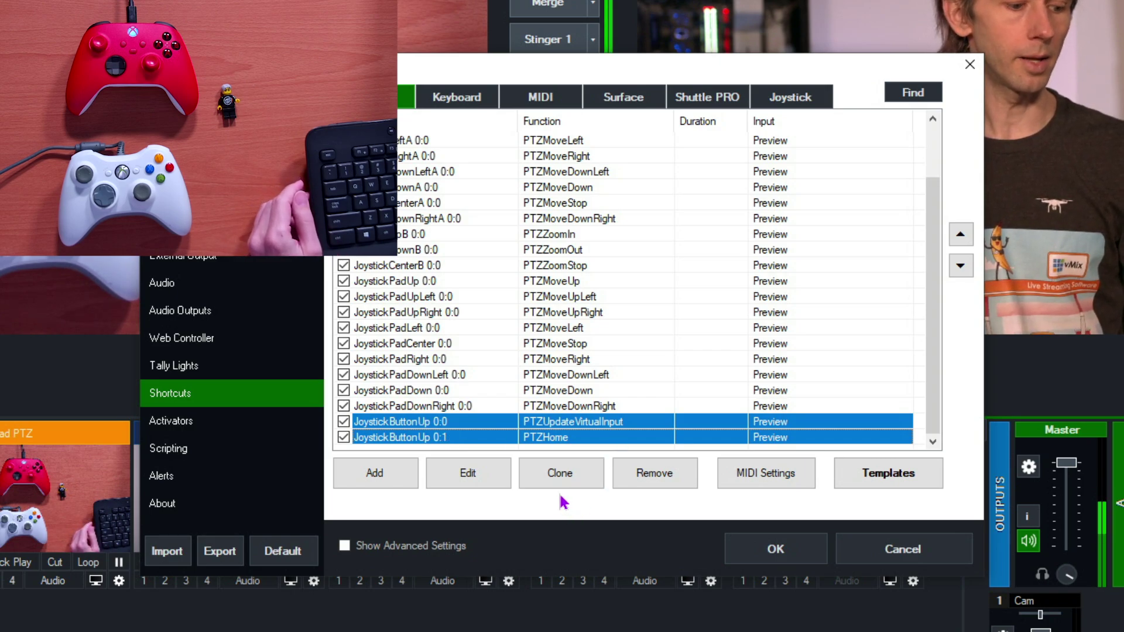
left_click(648, 475)
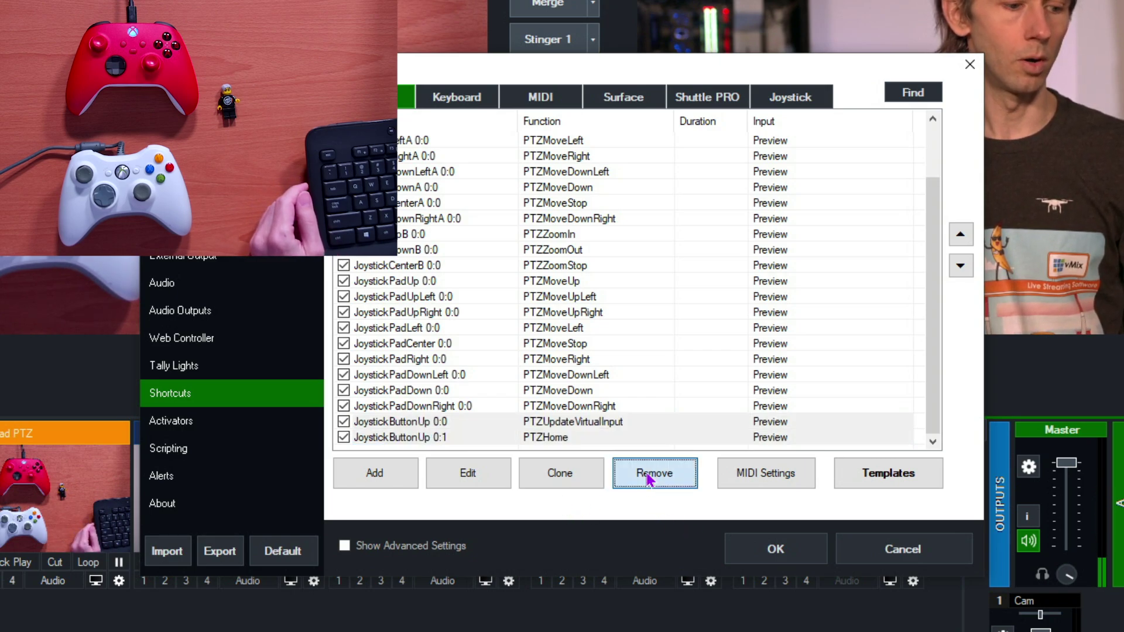
left_click(538, 394)
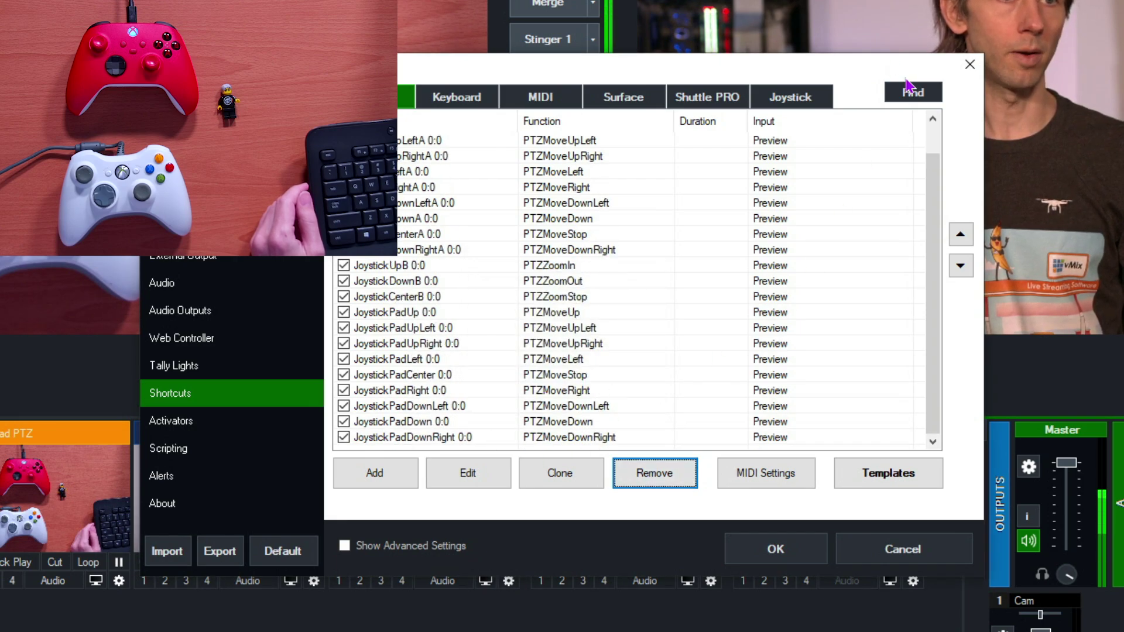
Step: Check which shortcuts the controller button still has
left_click(921, 92)
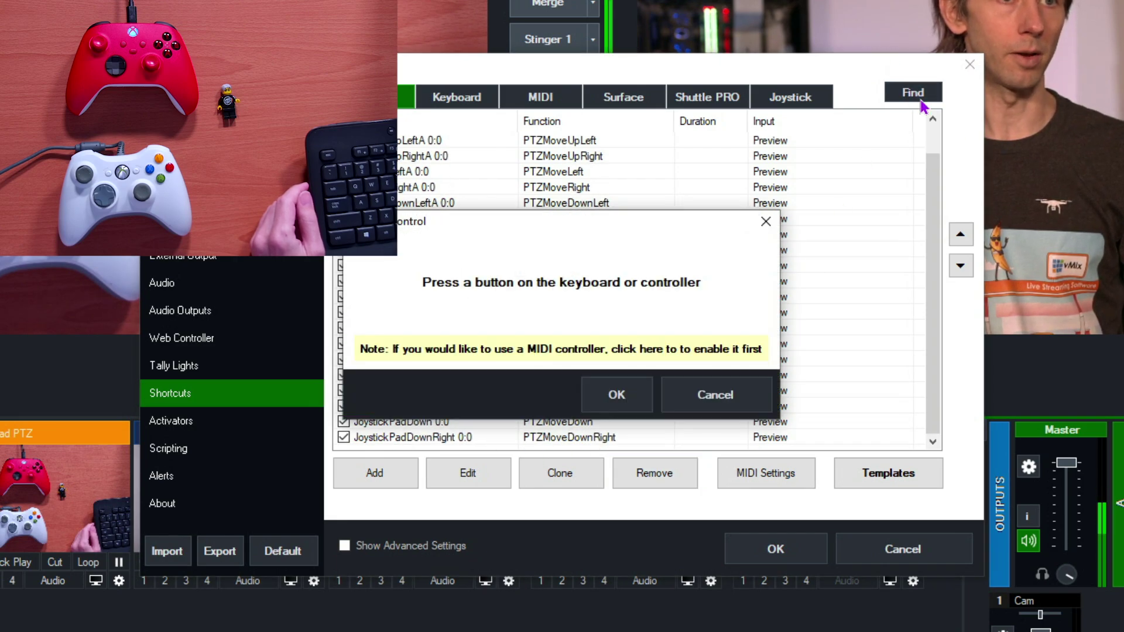
left_click(618, 392)
scroll(673, 389, "down", 1)
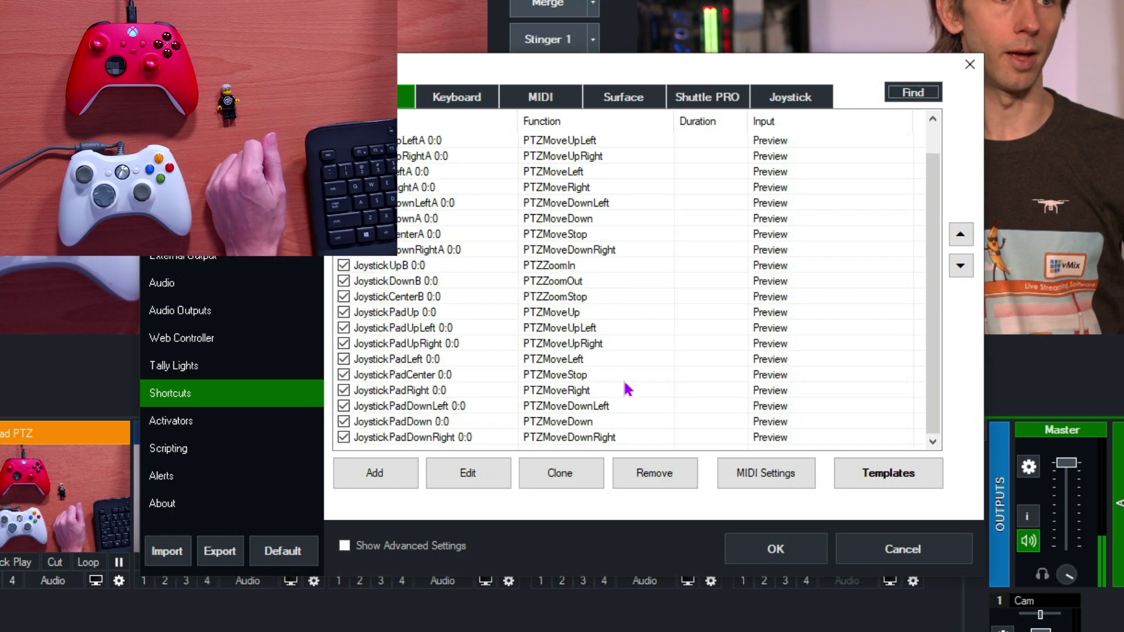
Step: Add a new shortcut bound to JoystickButtonDown (Index 0, Button 0)
left_click(392, 473)
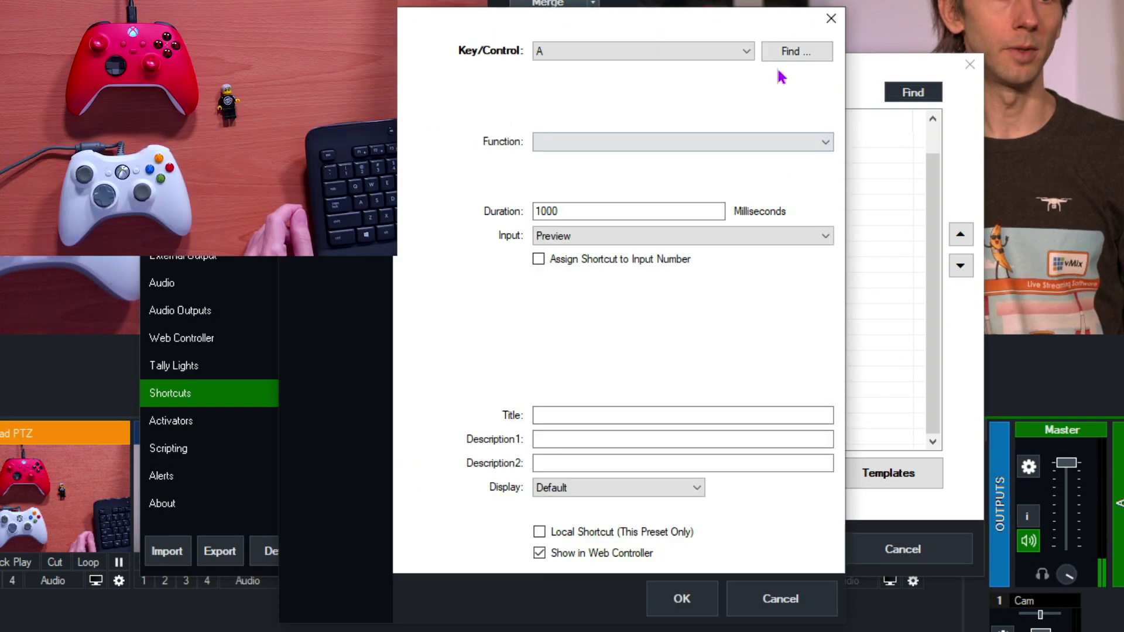
left_click(791, 53)
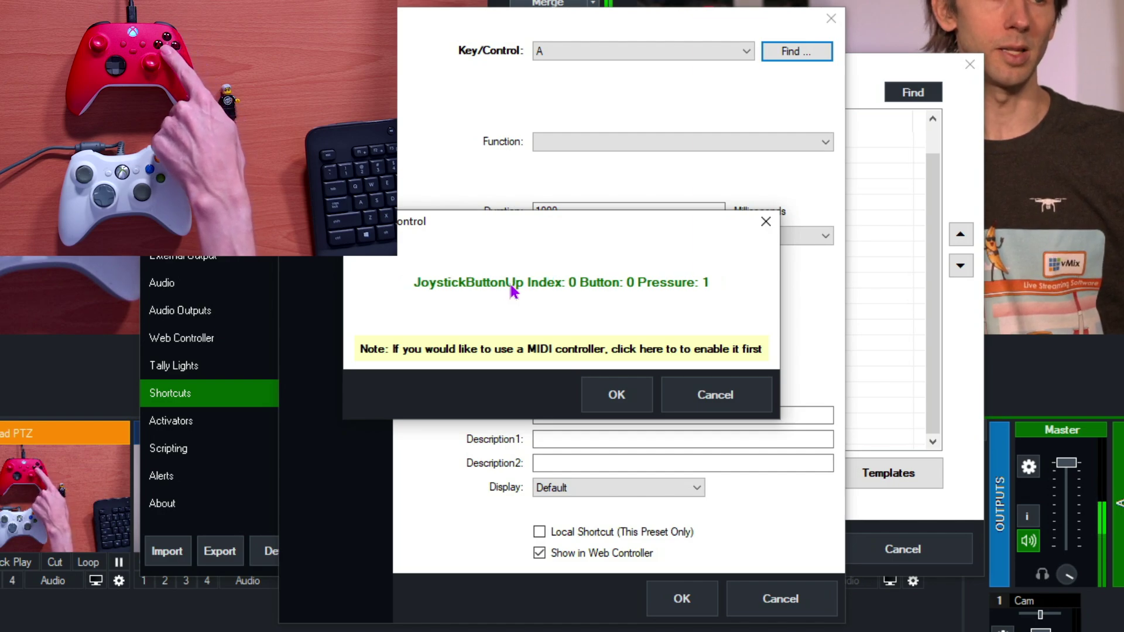
left_click(629, 403)
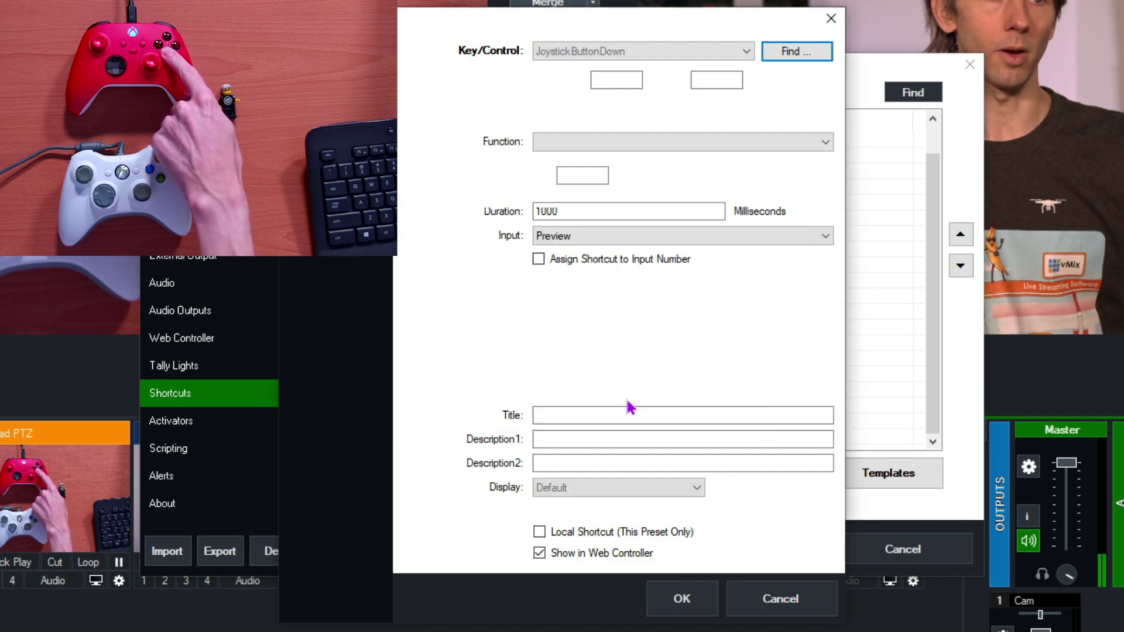
left_click(596, 142)
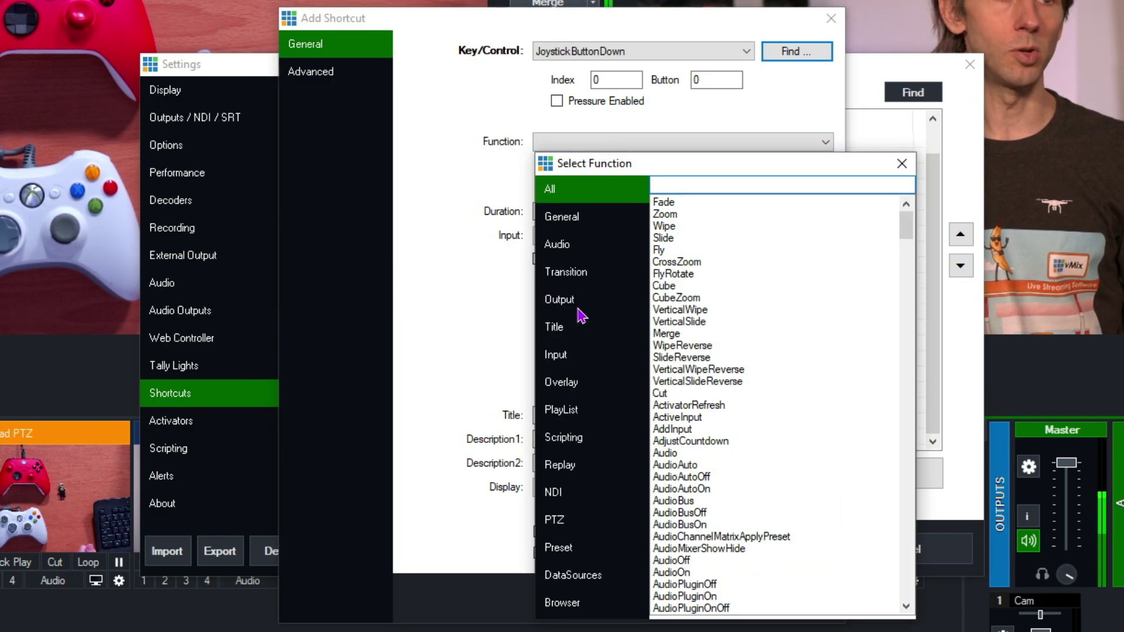
Step: Set the new shortcut's function to the Cut transition
left_click(571, 271)
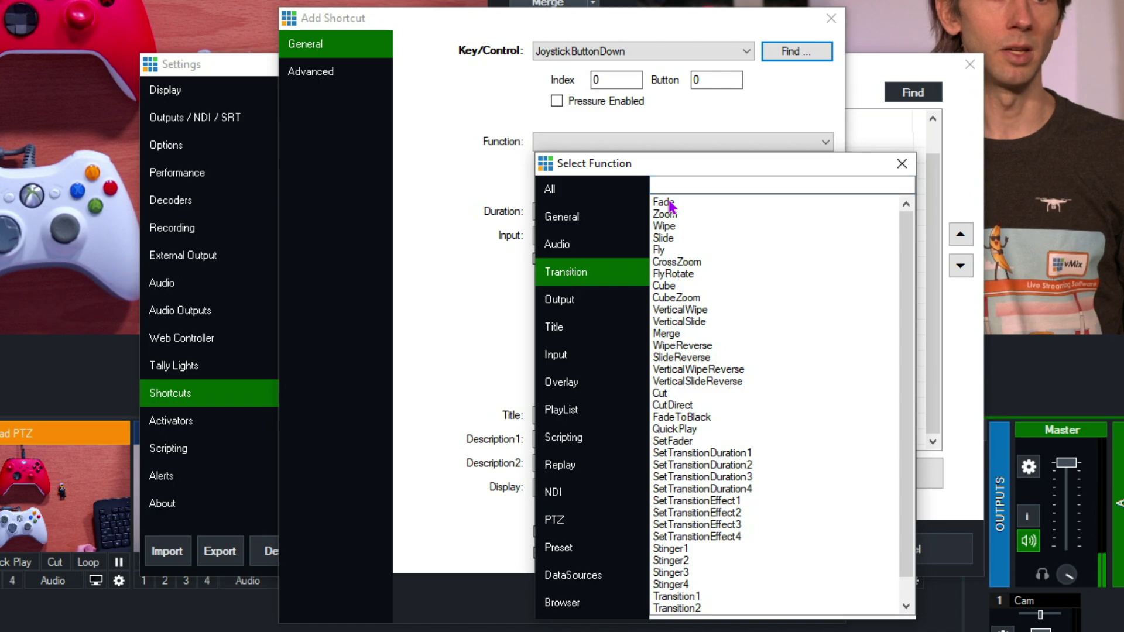
double_click(660, 394)
double_click(591, 210)
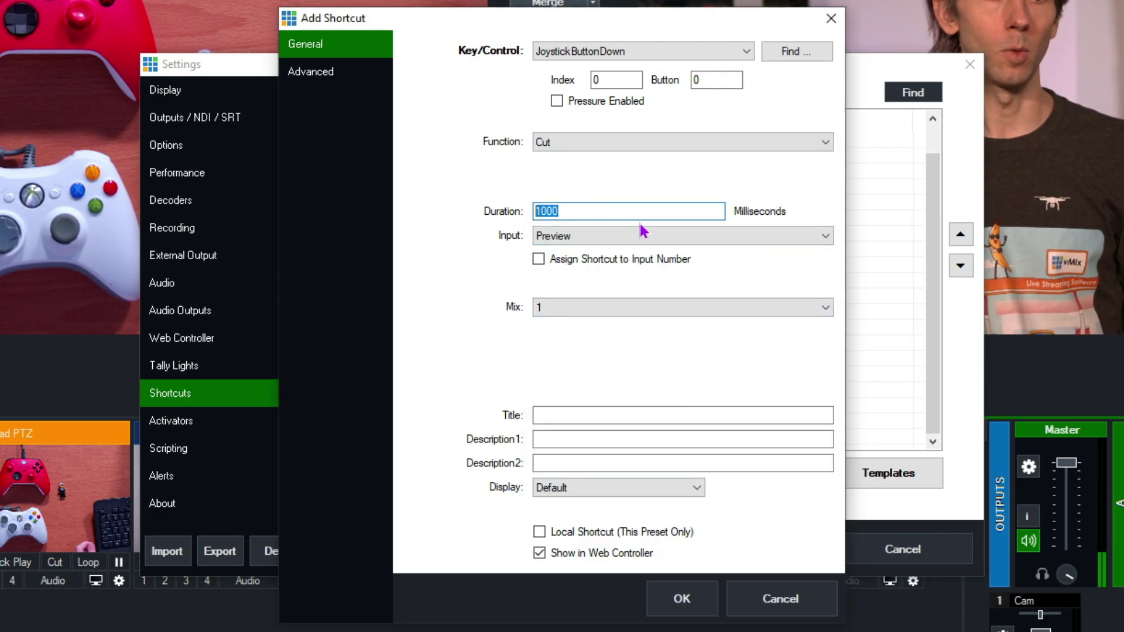
Step: Target the Cut at input 6 Winter
left_click(661, 234)
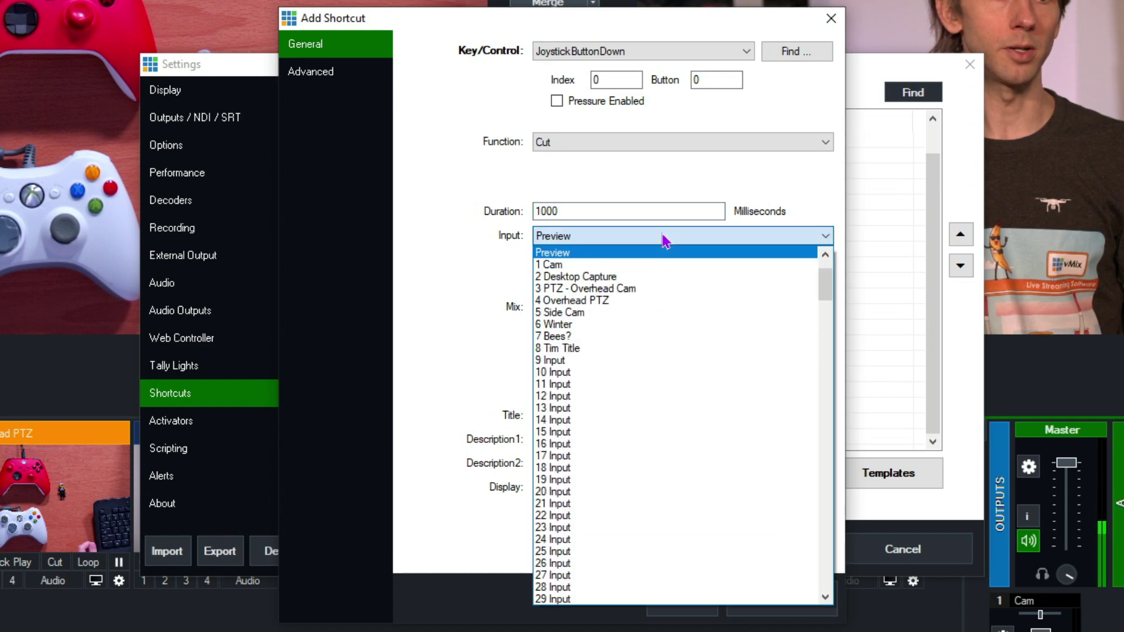
left_click(588, 324)
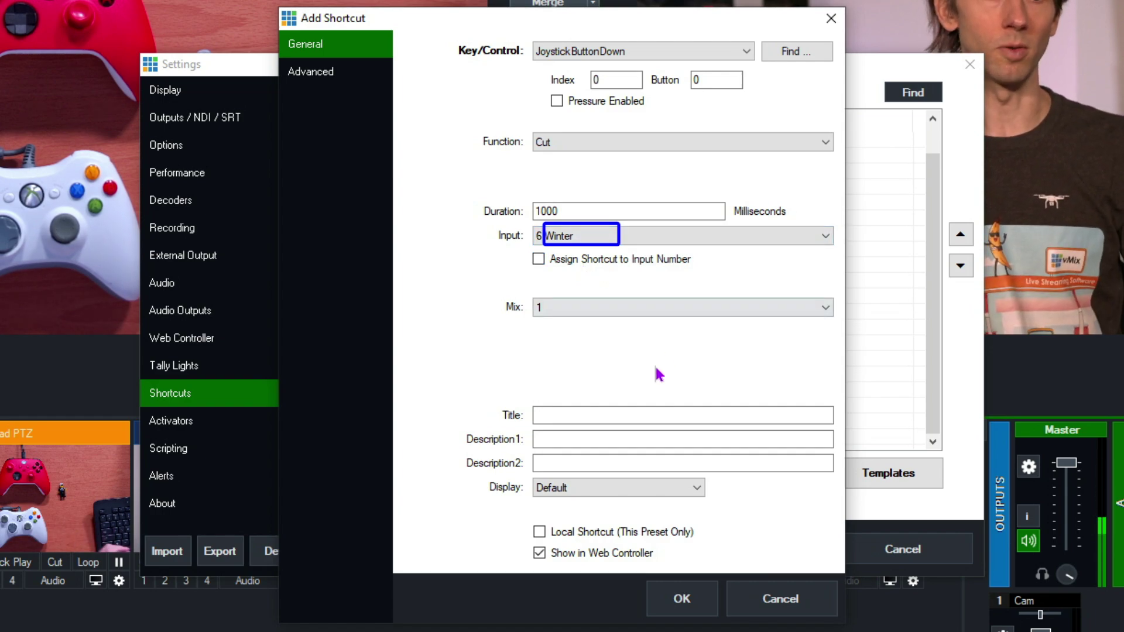
left_click(613, 410)
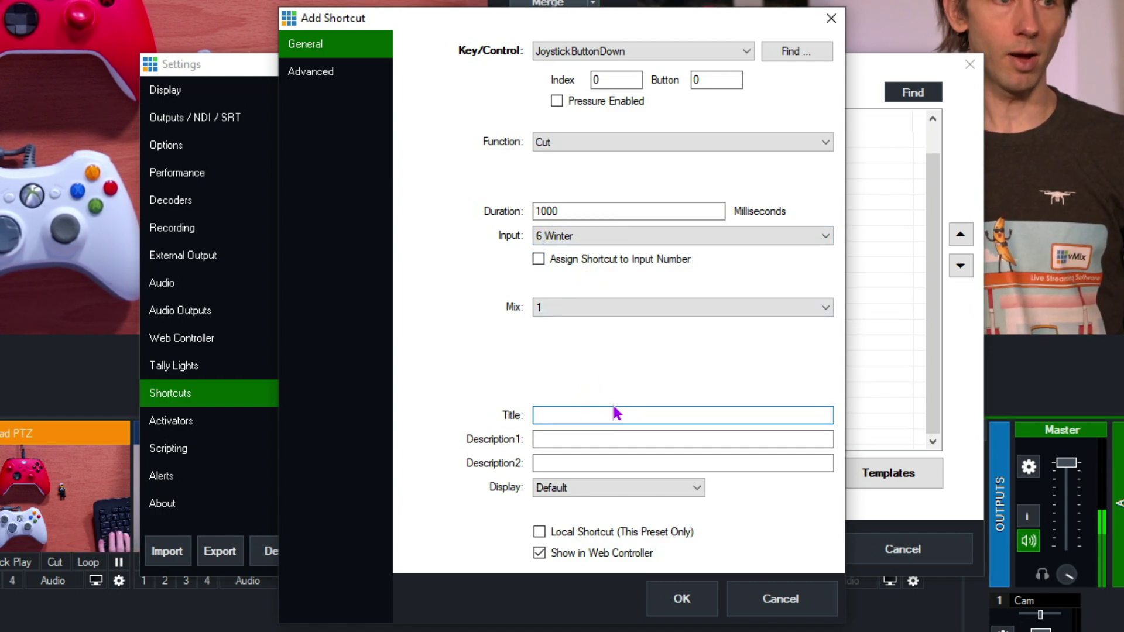
Step: Title the shortcut 'Winter' and leave its Display style on Default
type("Winter")
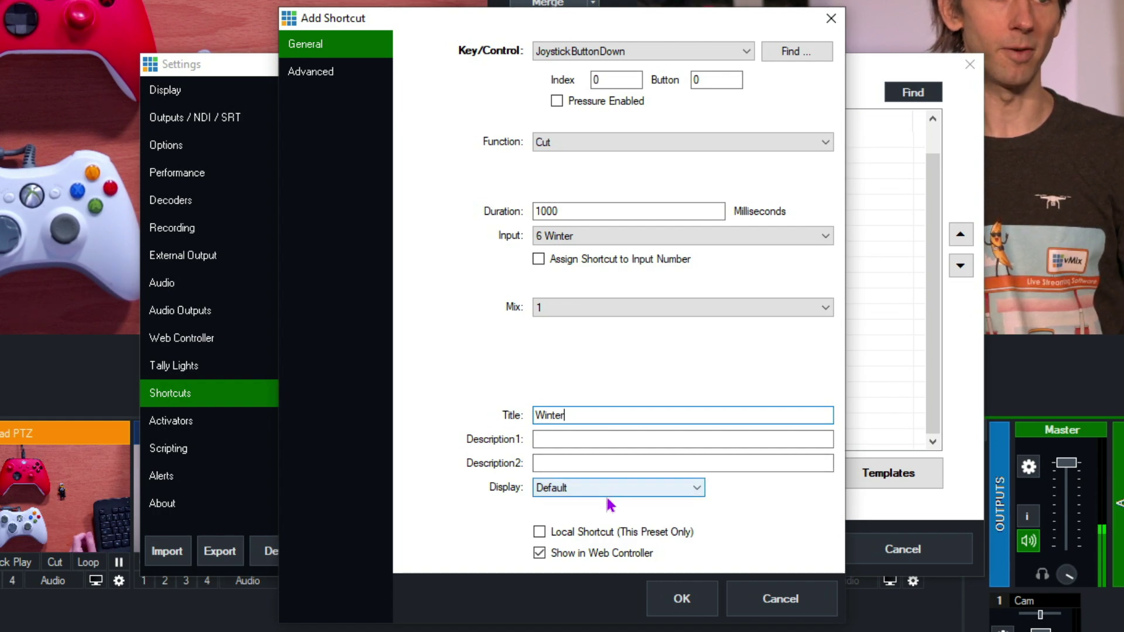
left_click(568, 486)
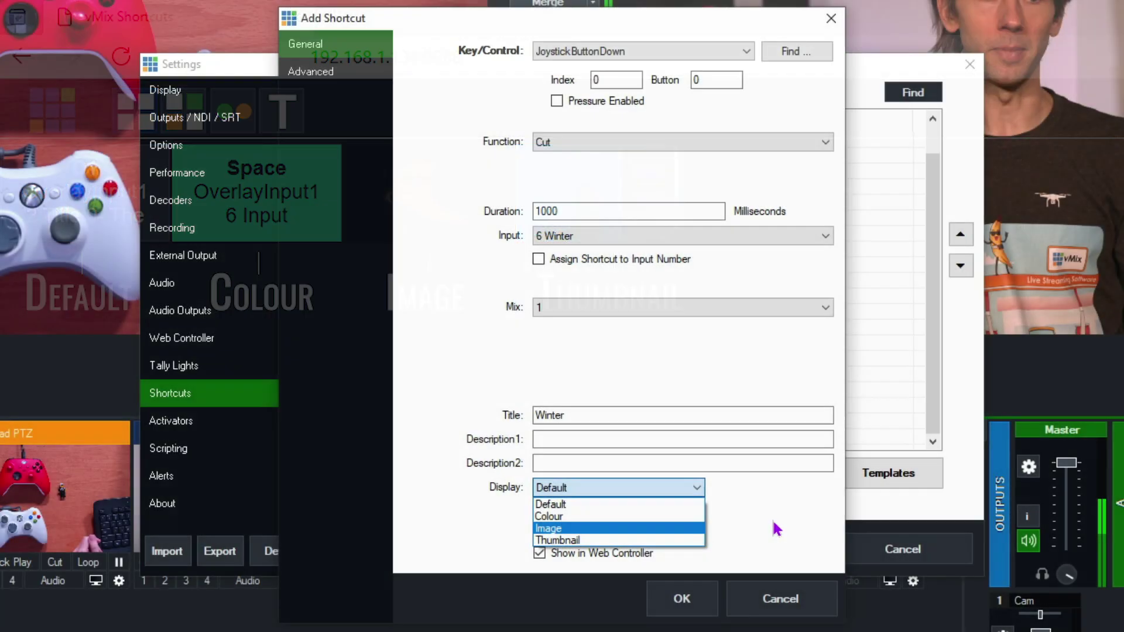
left_click(776, 530)
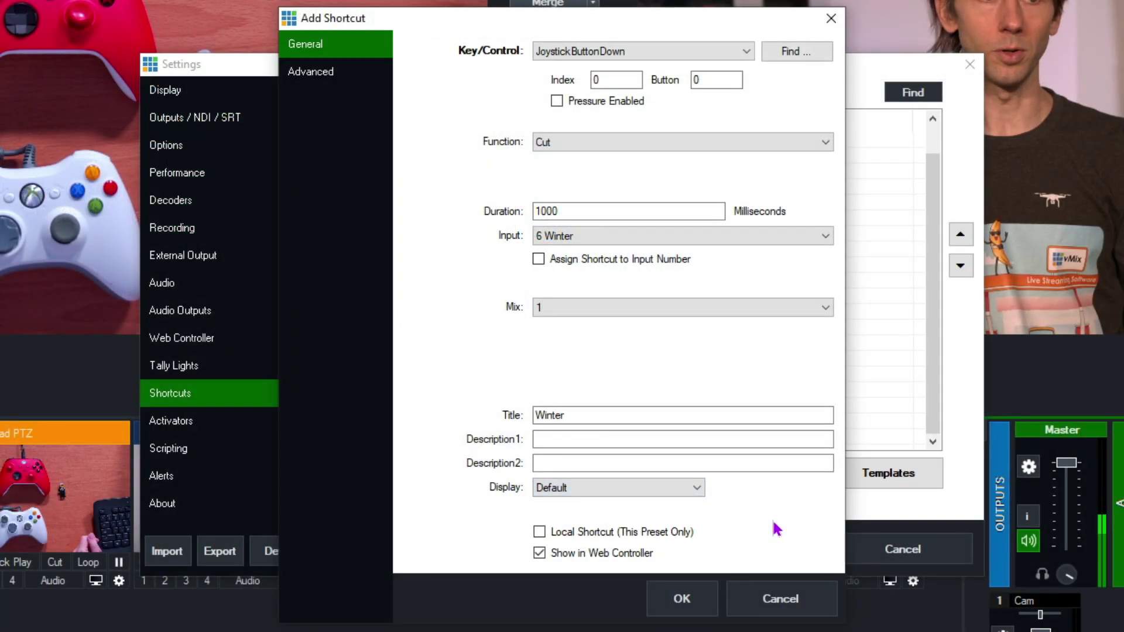
Step: Mark the Winter shortcut as Local Shortcut (This Preset Only) and confirm it
left_click(580, 535)
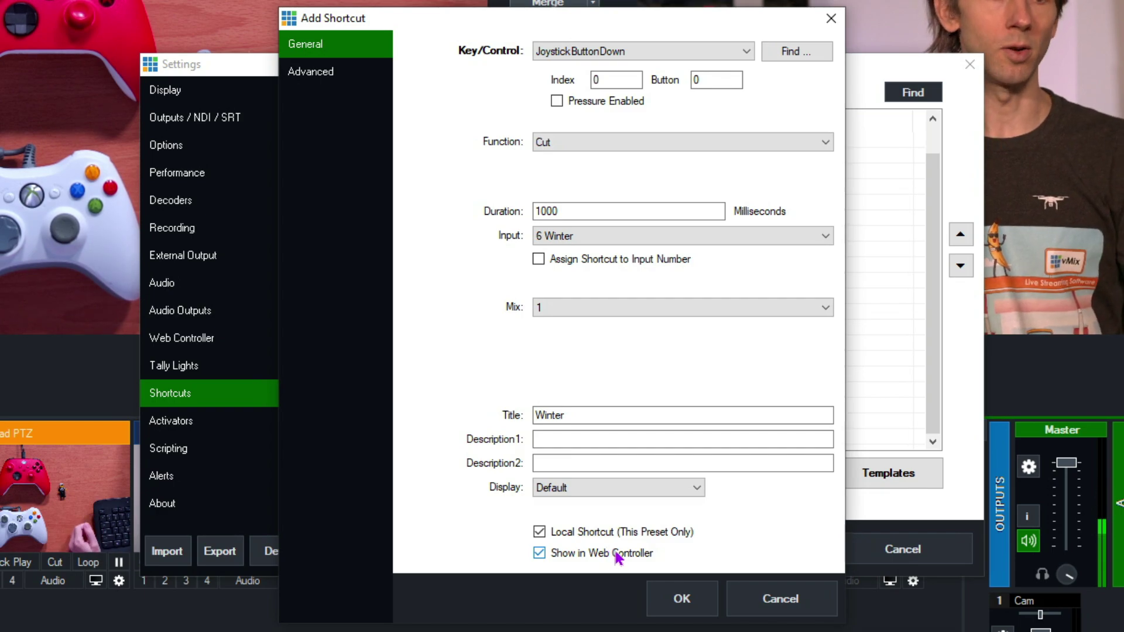
left_click(682, 599)
scroll(661, 389, "down", 2)
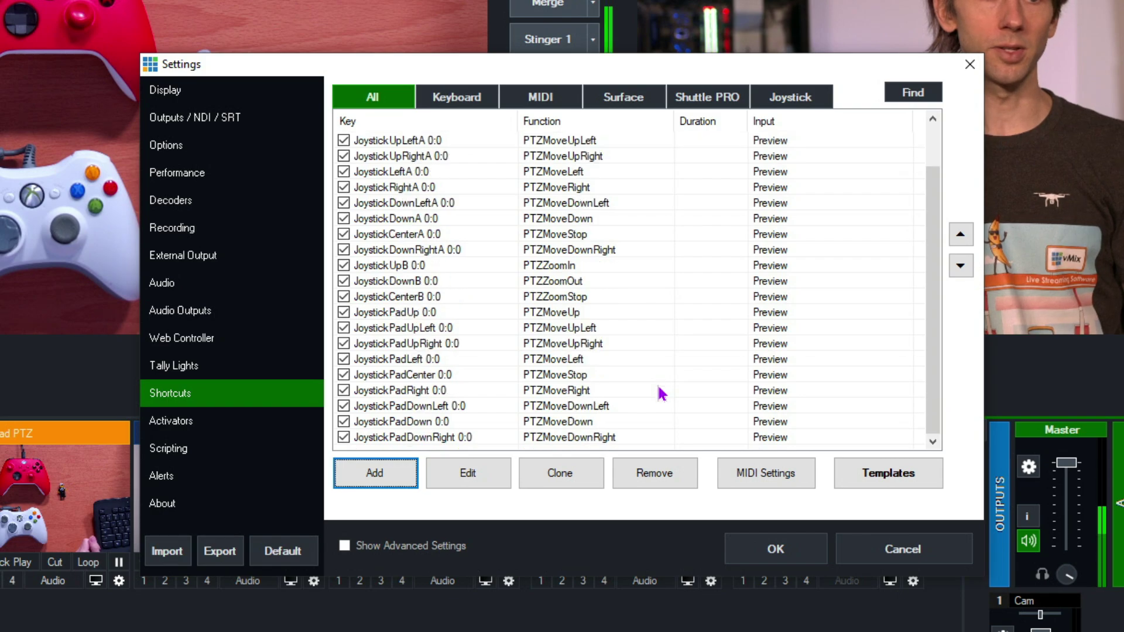
Step: Trigger the Winter cut from the controller button and return to the Shortcuts list
scroll(661, 392, "up", 2)
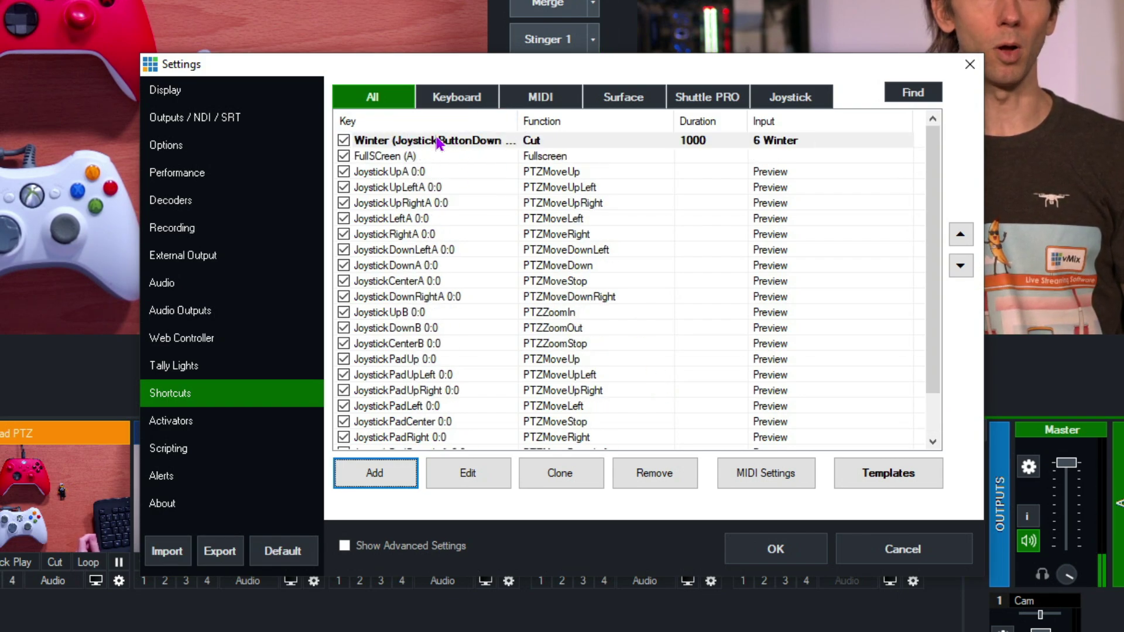
left_click(784, 558)
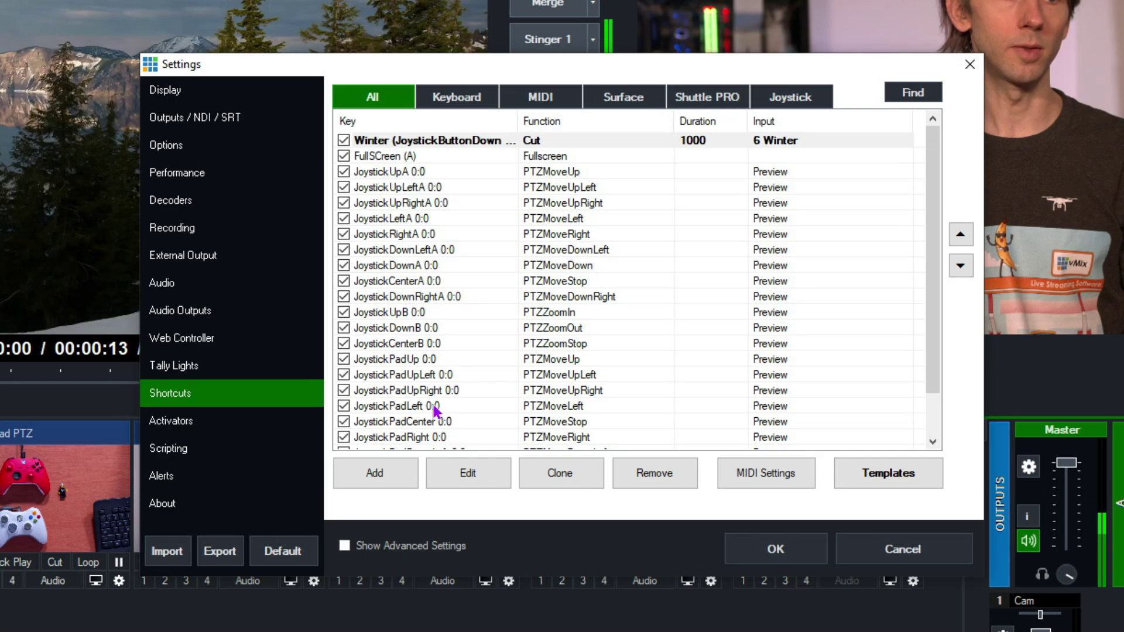
Step: Add a new shortcut bound to JoystickZOutA with the OverlayInput1 function
left_click(374, 473)
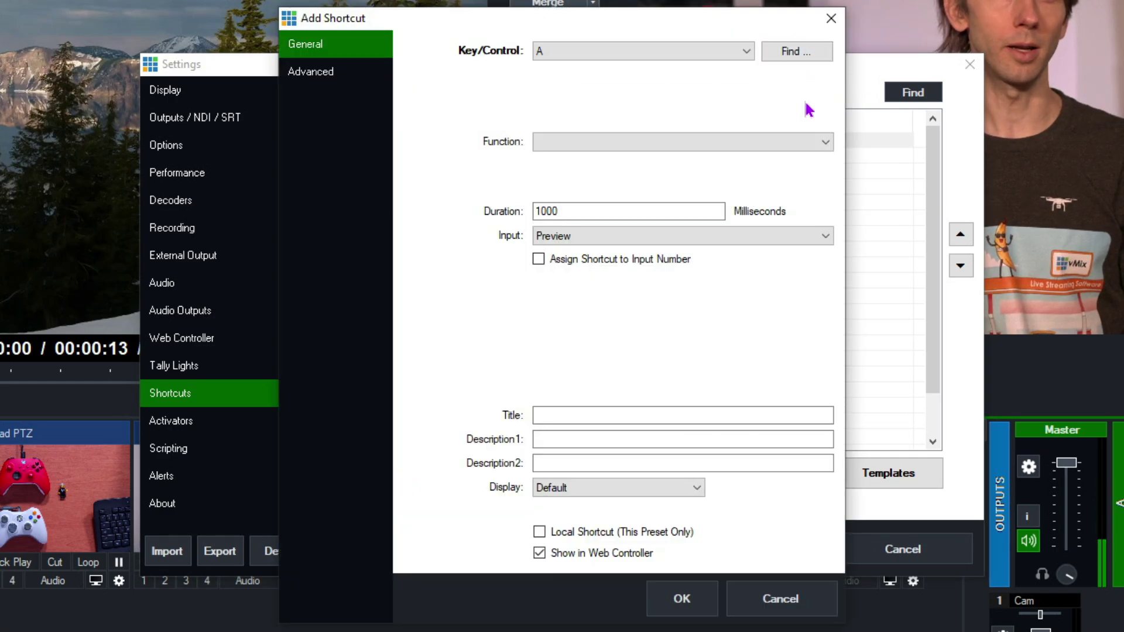
left_click(799, 58)
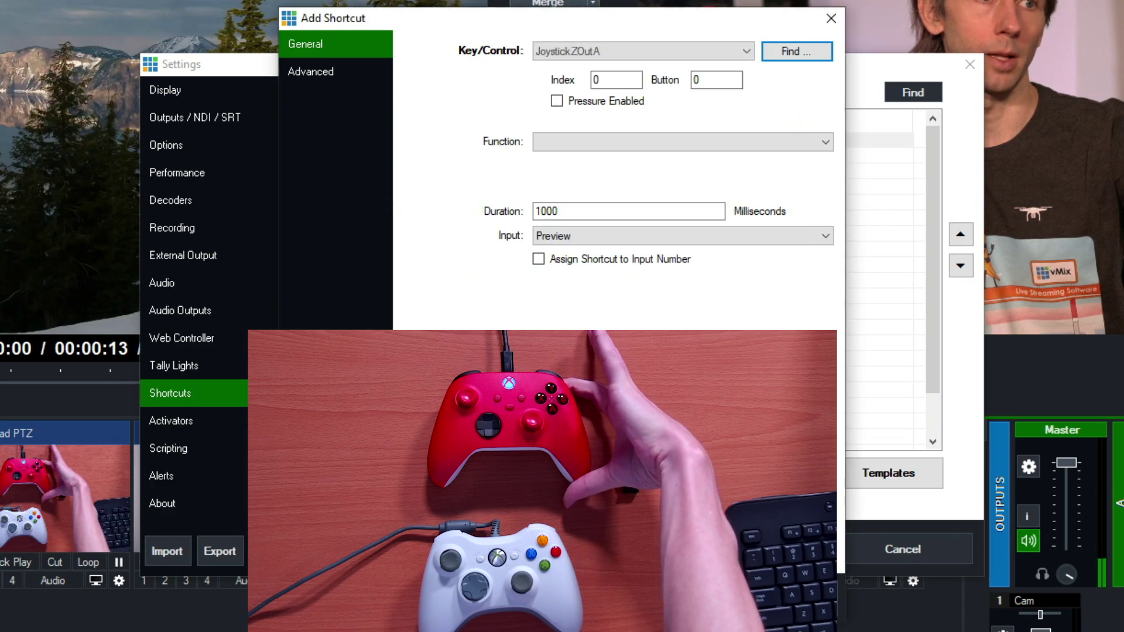
left_click(623, 146)
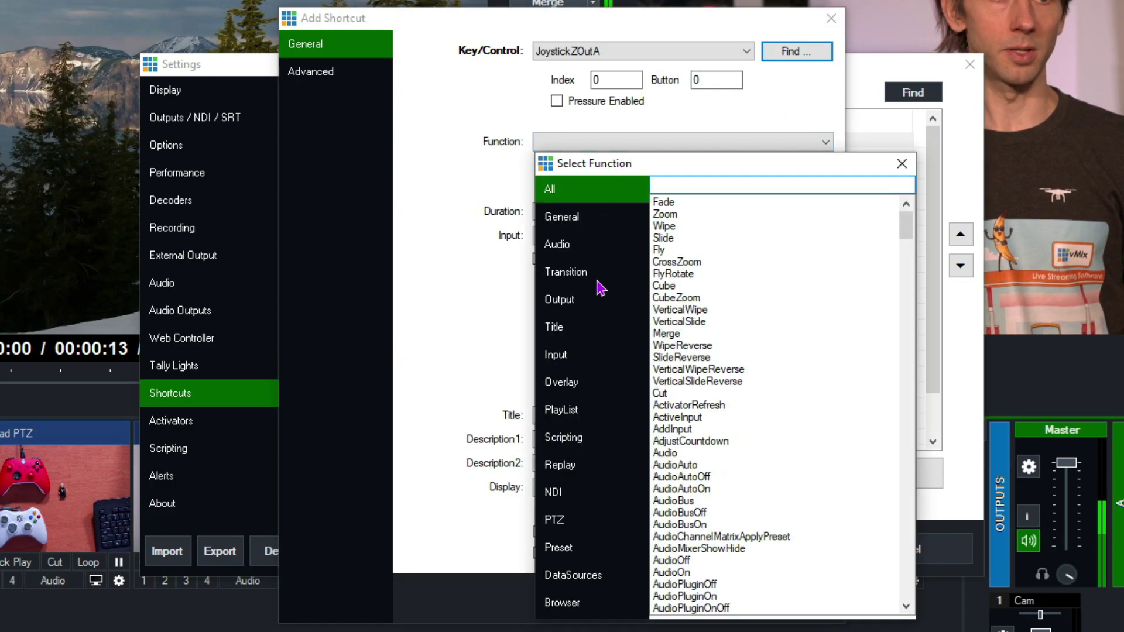
left_click_drag(903, 225, 899, 182)
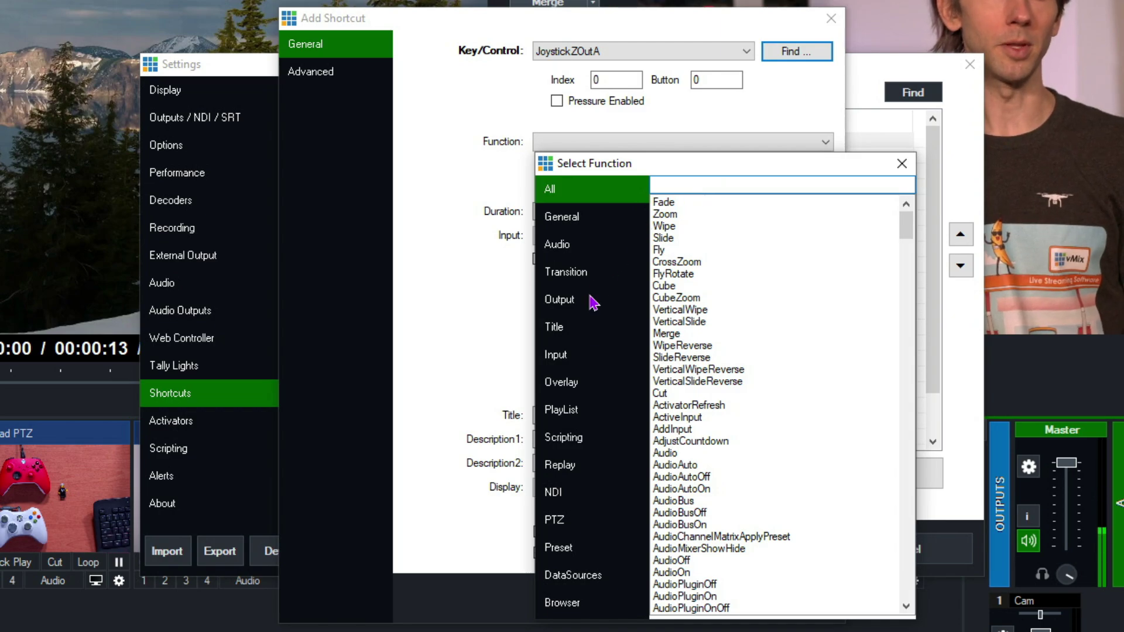
left_click(570, 386)
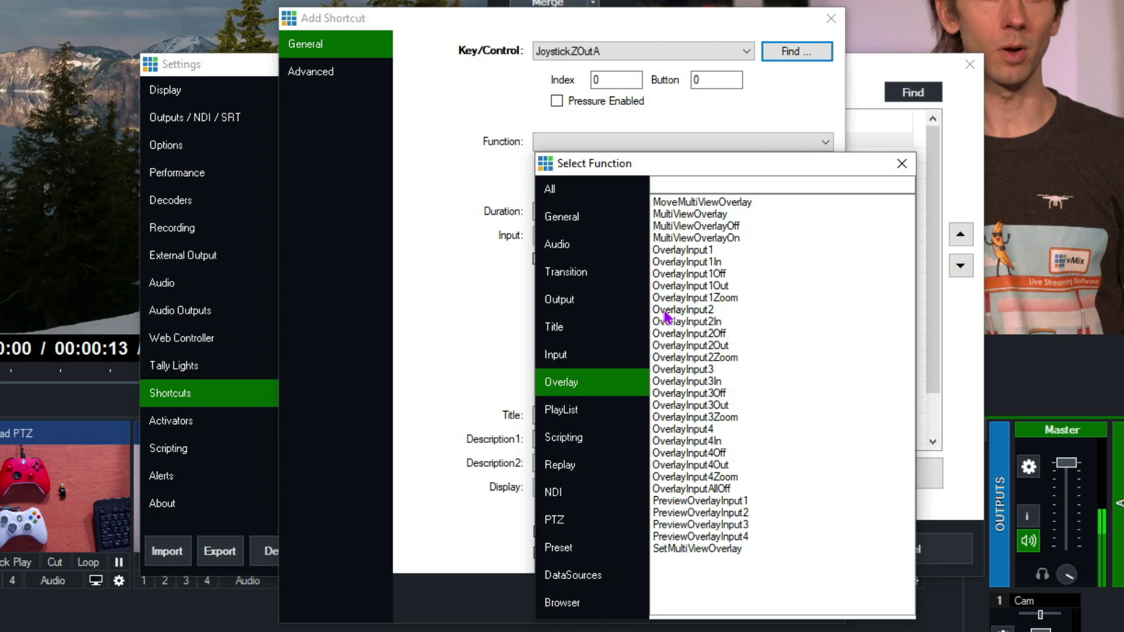
double_click(701, 251)
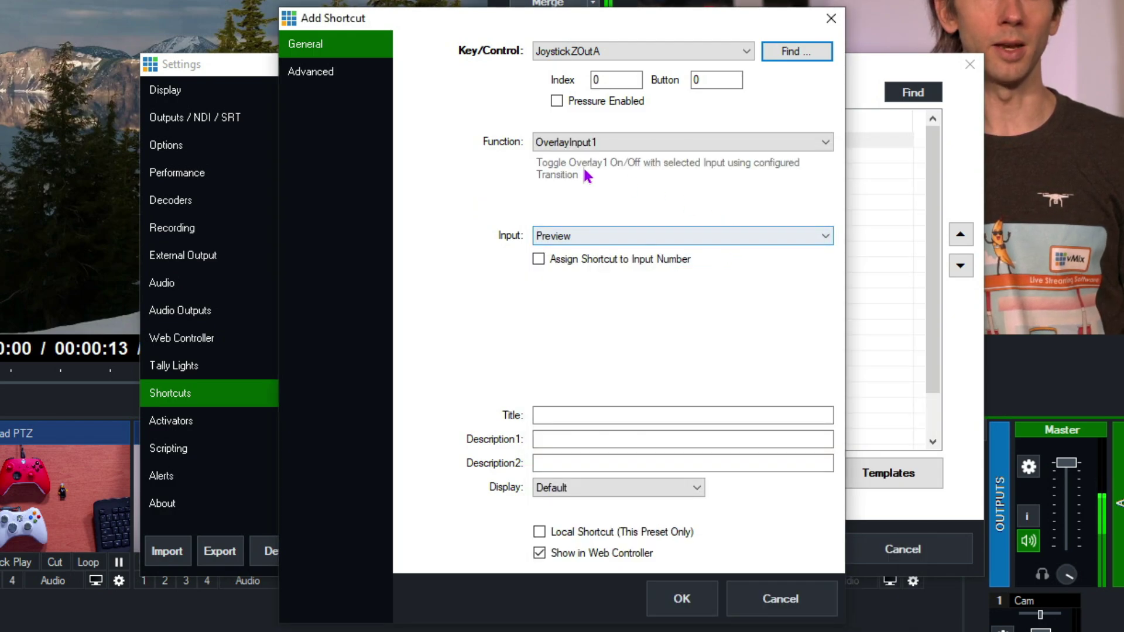
left_click(580, 235)
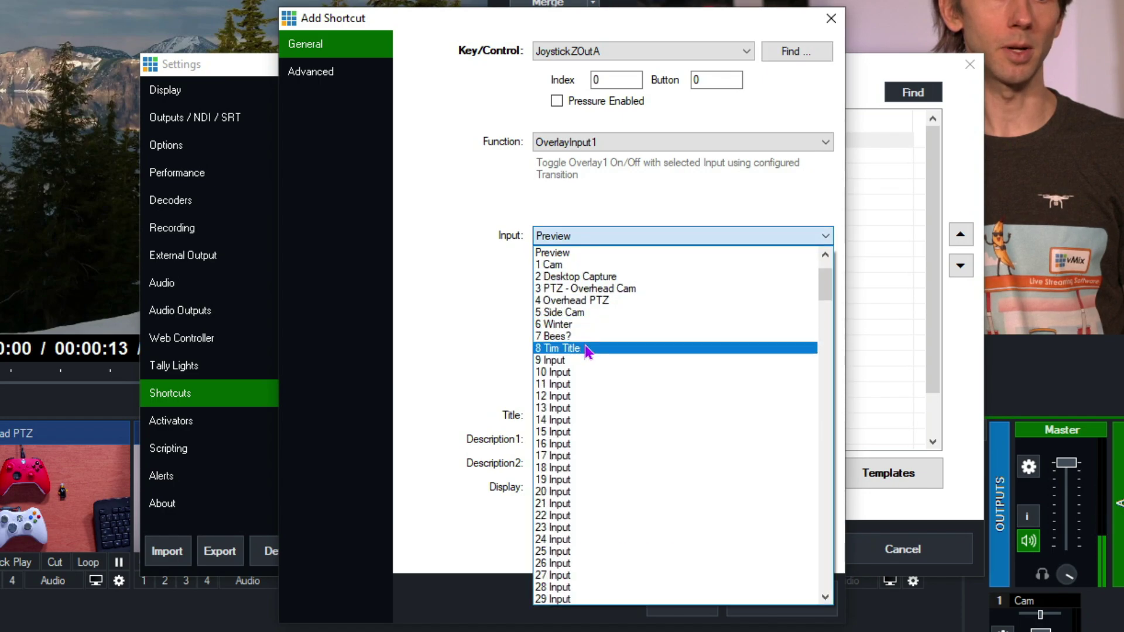
Step: Set the shortcut's input to 8 Tim Title, title it Tim, and save it
left_click(587, 348)
left_click(621, 408)
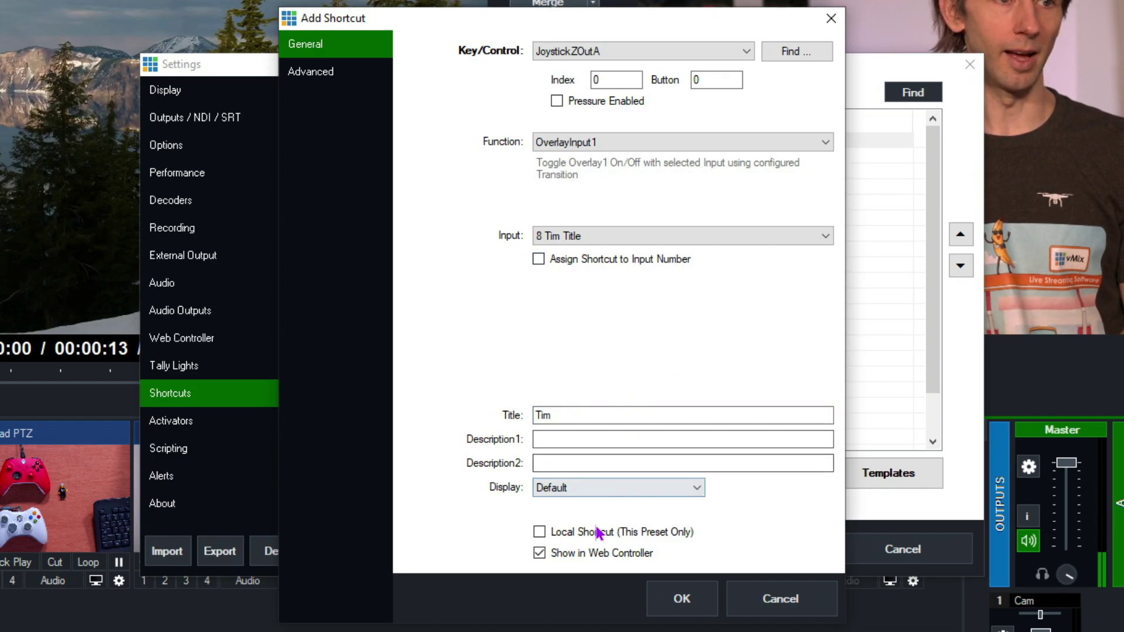
left_click(696, 599)
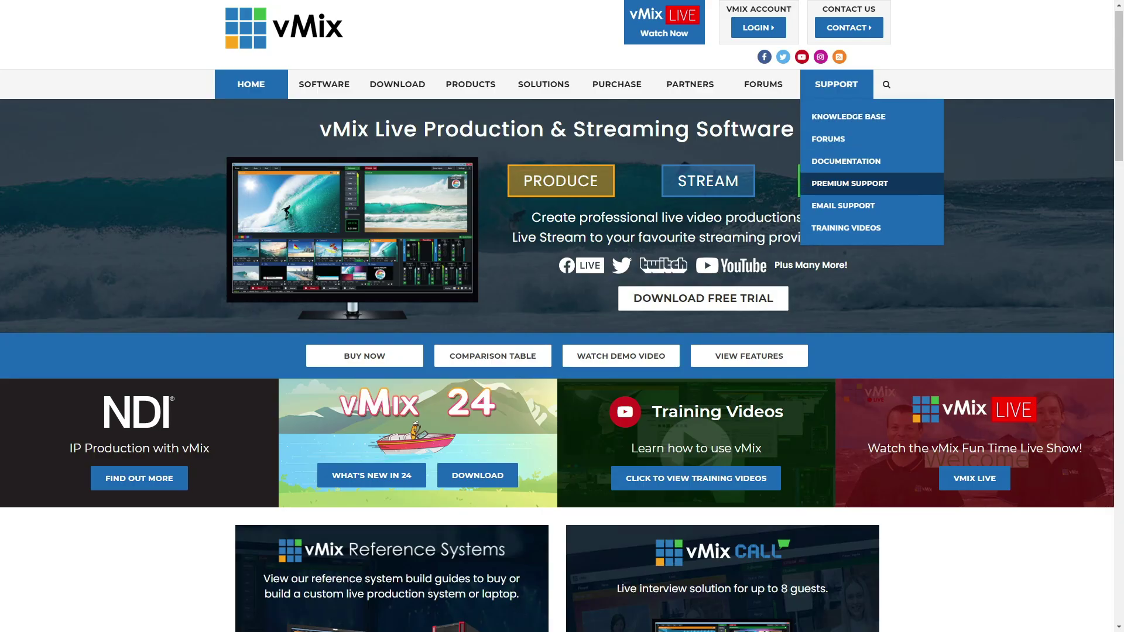
Step: Go to the Email Support contact page and begin entering a full name in the form
left_click(843, 205)
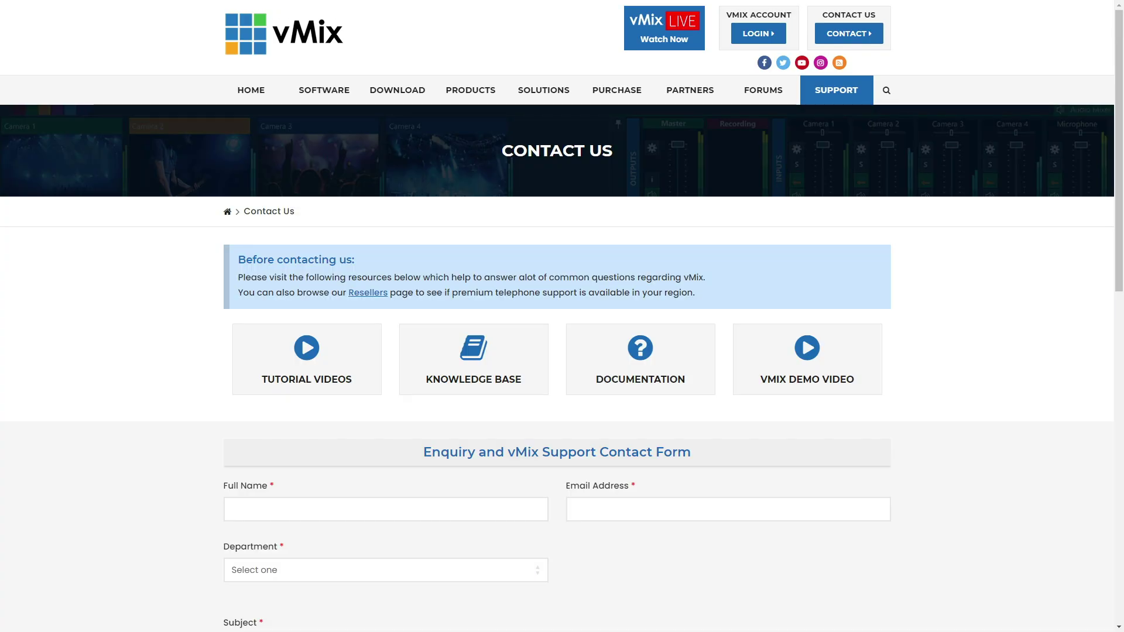
left_click(385, 508)
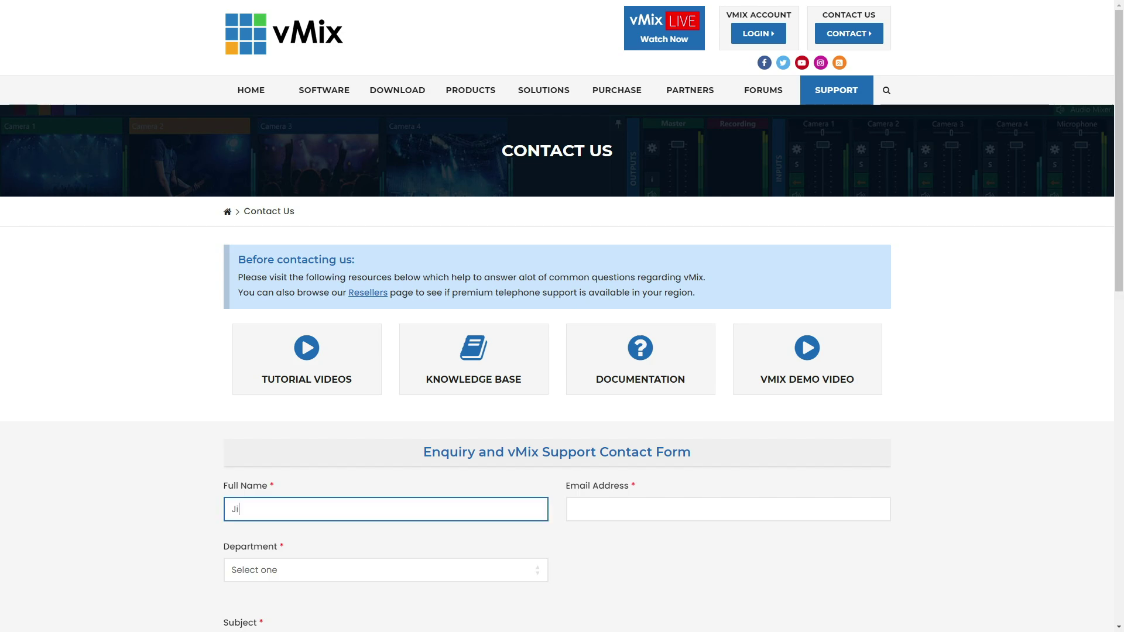